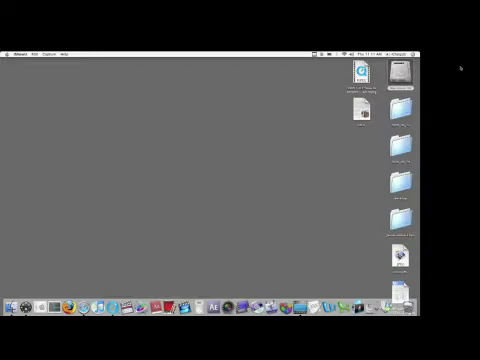
From Macintosh HD in column view, go to Applications > Utilities and launch Disk Utility.
double_click(400, 72)
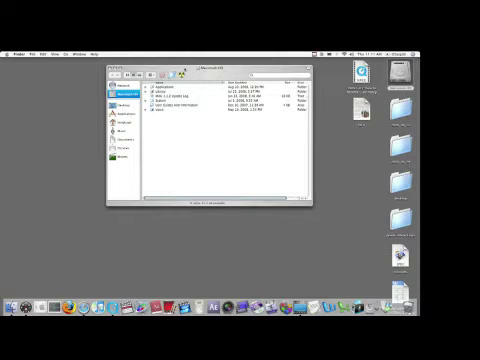
key(super+3)
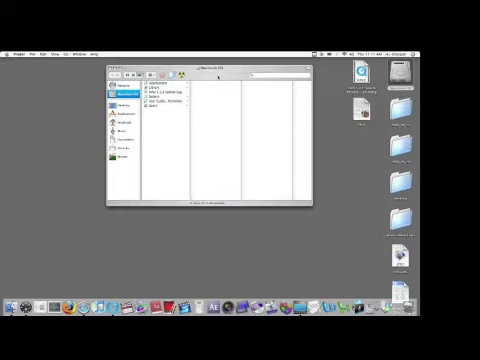
key(super+shift+a)
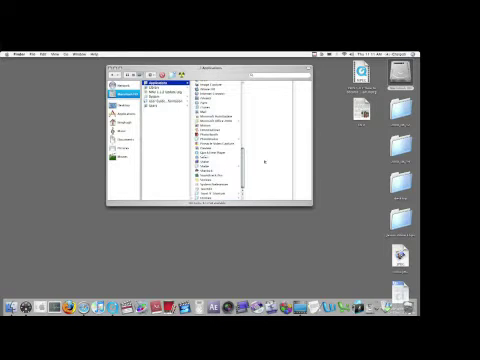
key(super+shift+u)
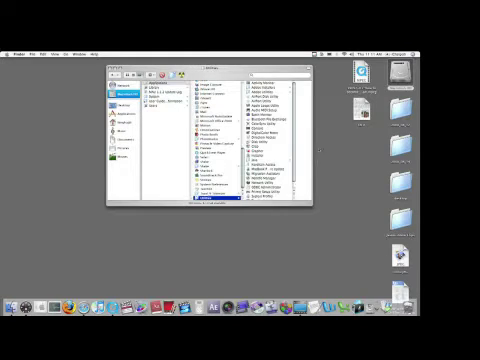
text(disk)
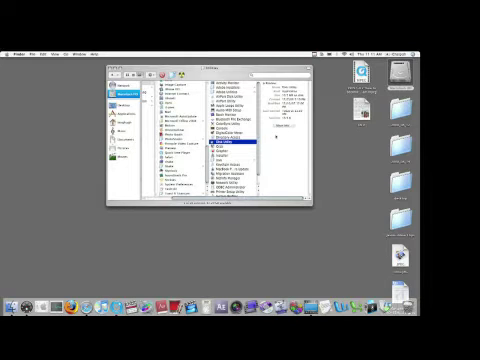
key(super+o)
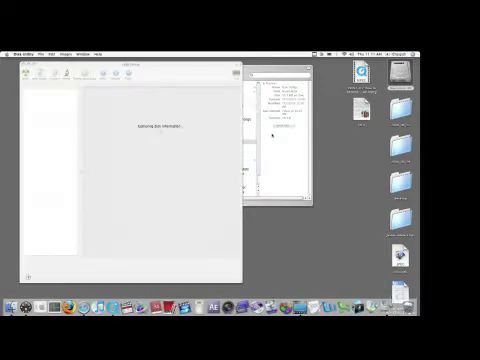
Choose Keep in Dock from Disk Utility's Dock icon menu.
right_click(445, 302)
key(Down)
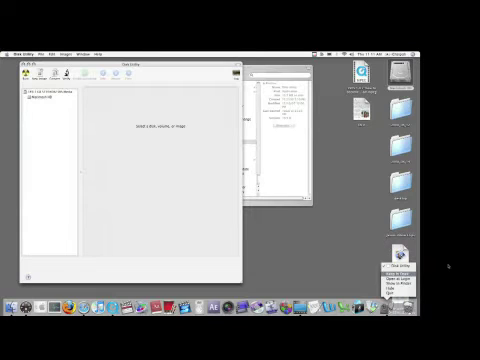
key(Return)
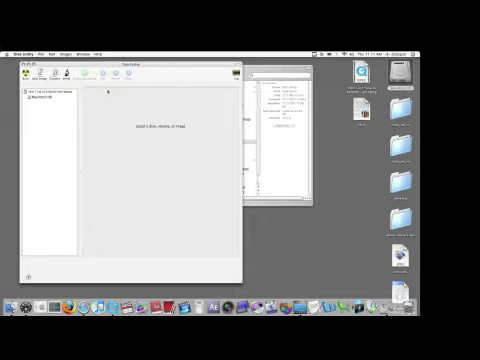
With Macintosh HD selected, start a new blank image named 'New disk image'.
click(44, 97)
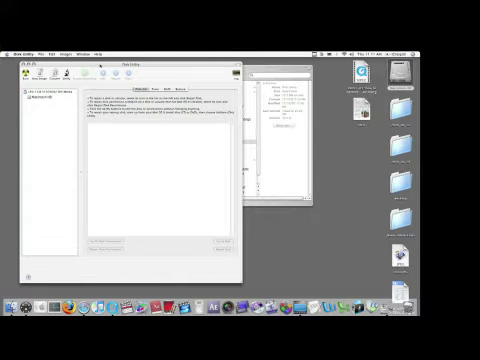
click(55, 74)
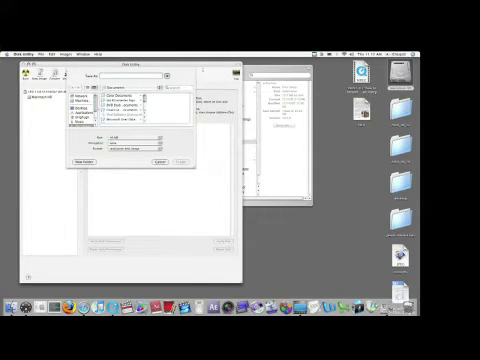
text(new disk im)
text(age)
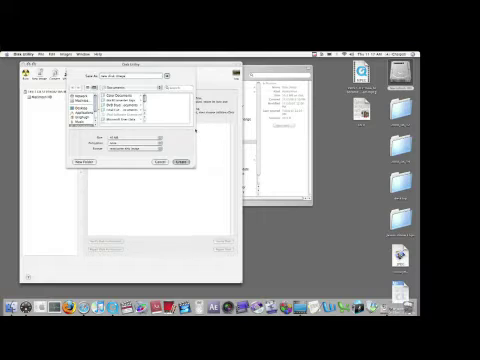
click(130, 137)
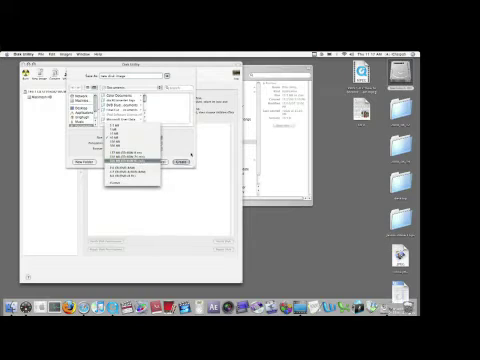
Set the new image's size to 500 MB and its encryption to AES-128.
key(Up)
key(Return)
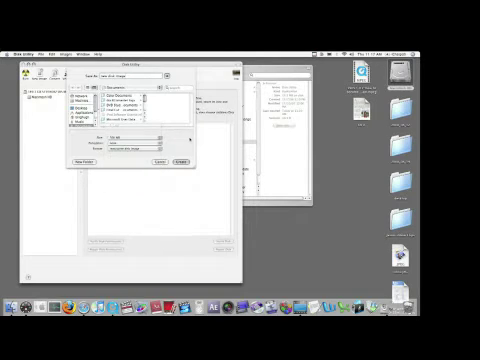
key(Tab)
key(space)
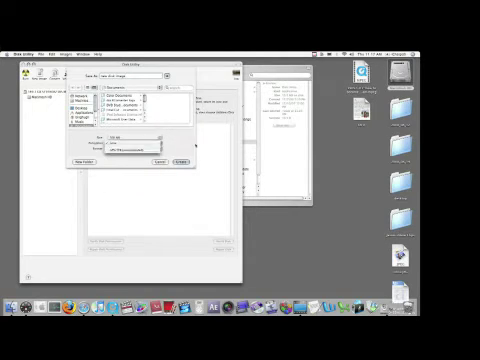
key(Return)
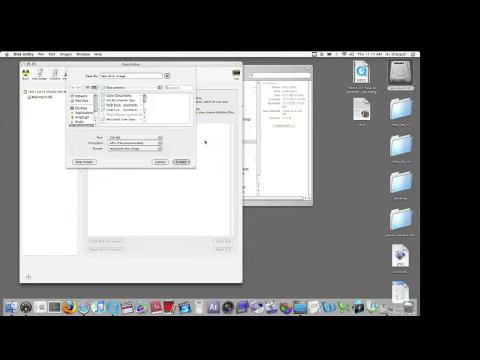
Set the image format to sparse disk image.
key(Tab)
key(space)
key(Down)
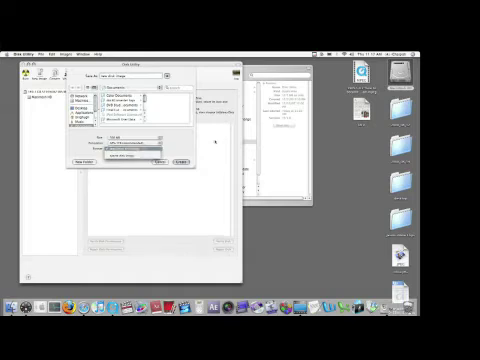
key(Return)
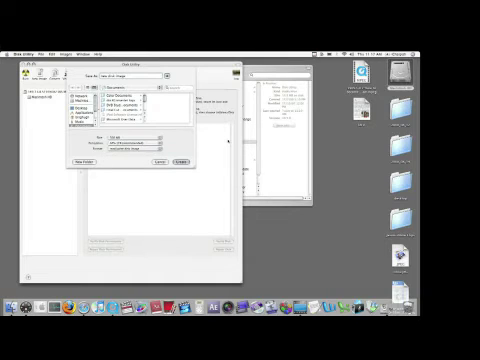
key(space)
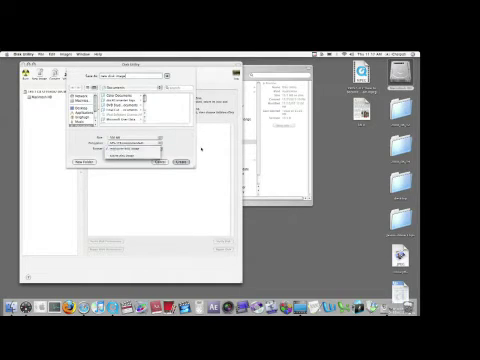
key(Down)
key(Return)
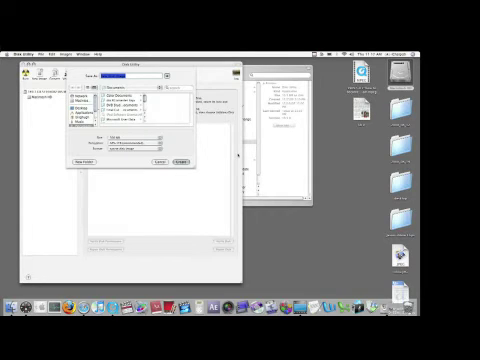
click(159, 107)
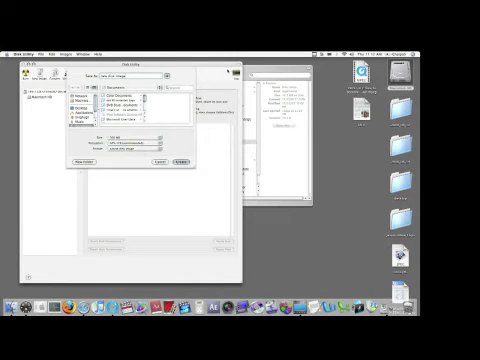
In the compact save sheet, set the location to Desktop and create the image.
click(167, 75)
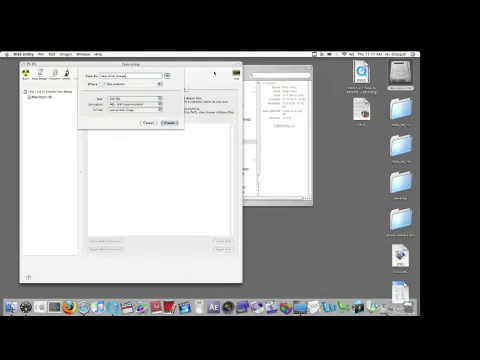
key(super+d)
click(135, 85)
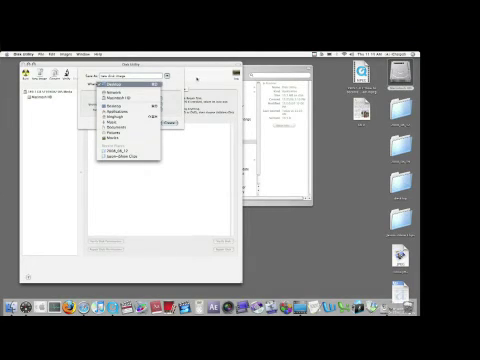
click(128, 84)
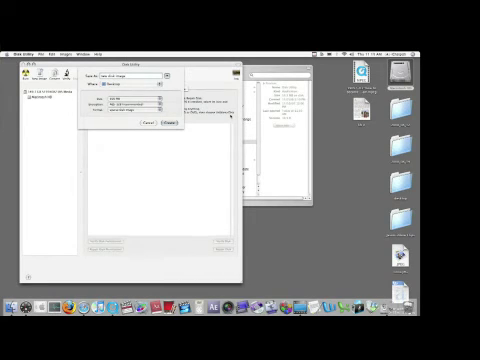
key(Return)
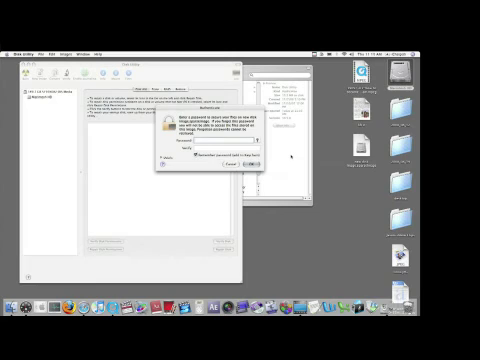
Cancel the password prompt, so the sparse disk image is not created.
key(Return)
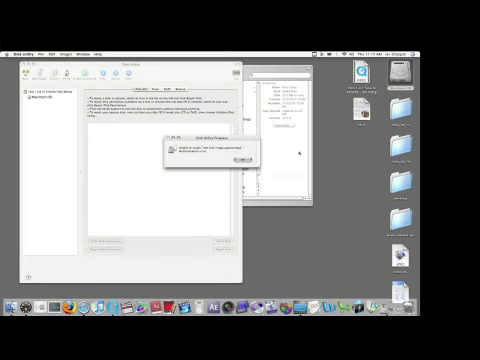